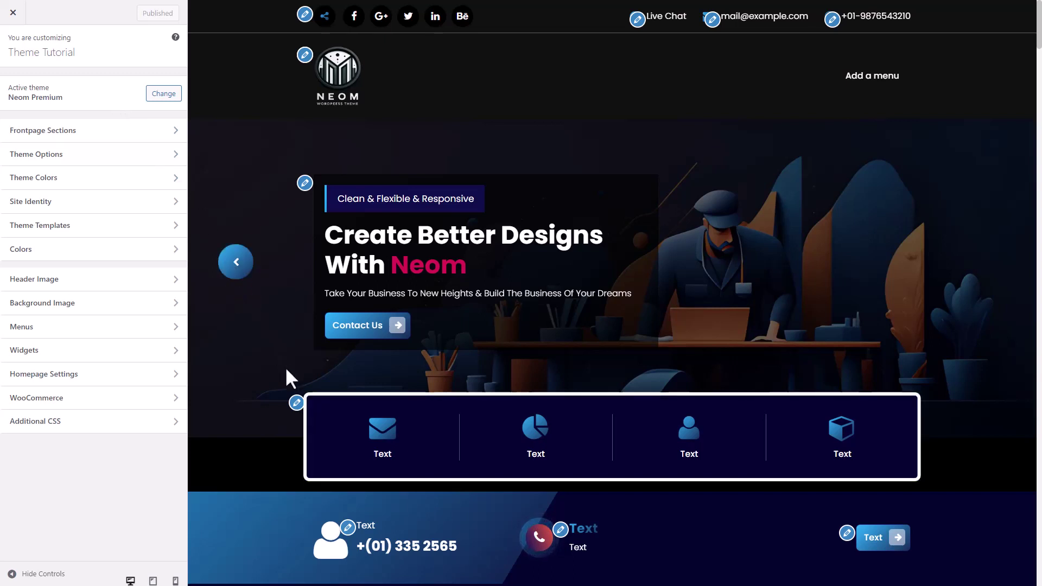
- Open Top Info Settings under Frontpage Sections in the Customizer sidebar
click(297, 403)
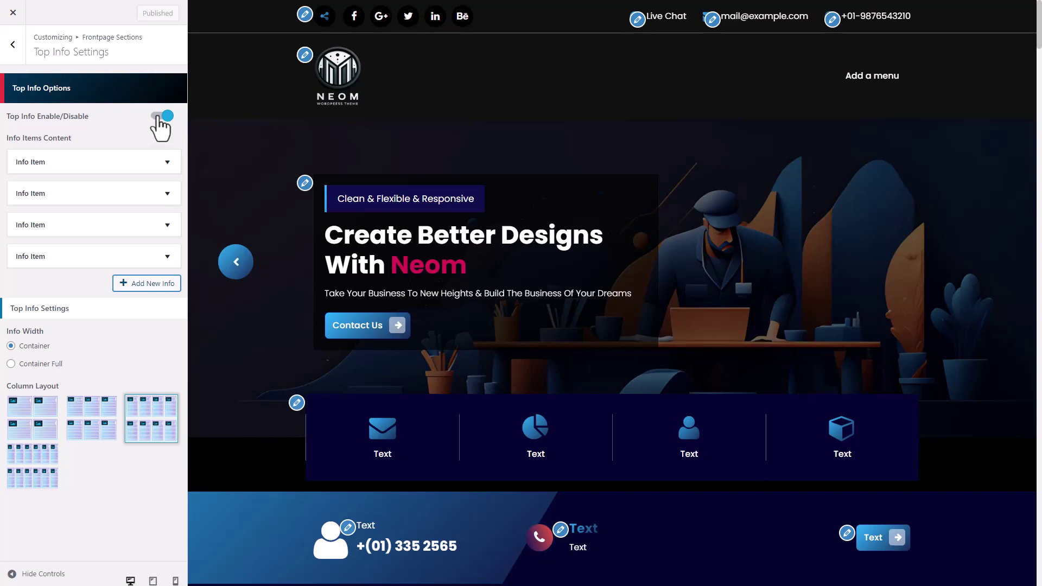
- Retitle the first info item from 'Text' to 'Creative Ideas For Business'
click(168, 162)
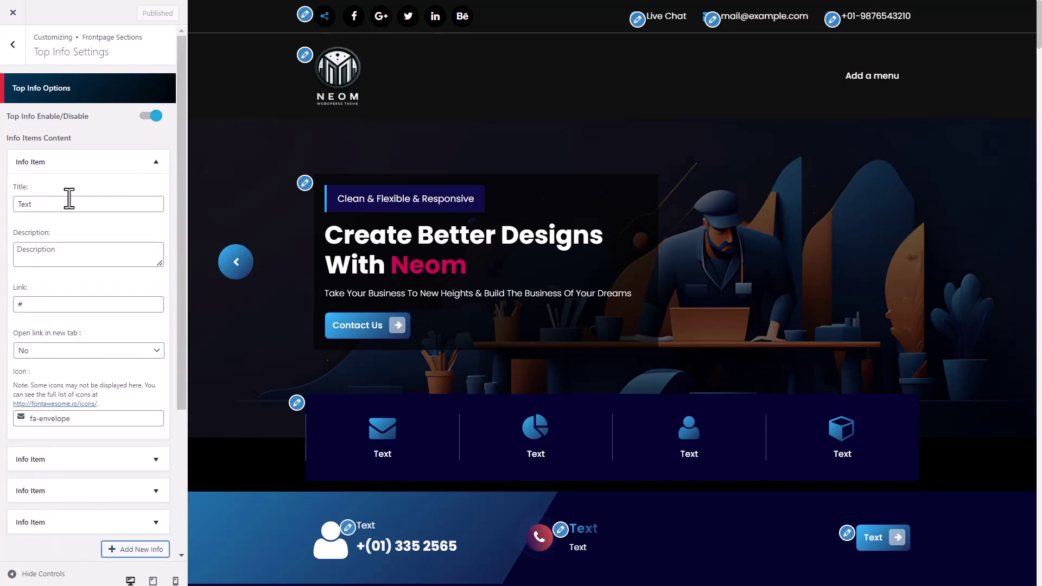
click(49, 206)
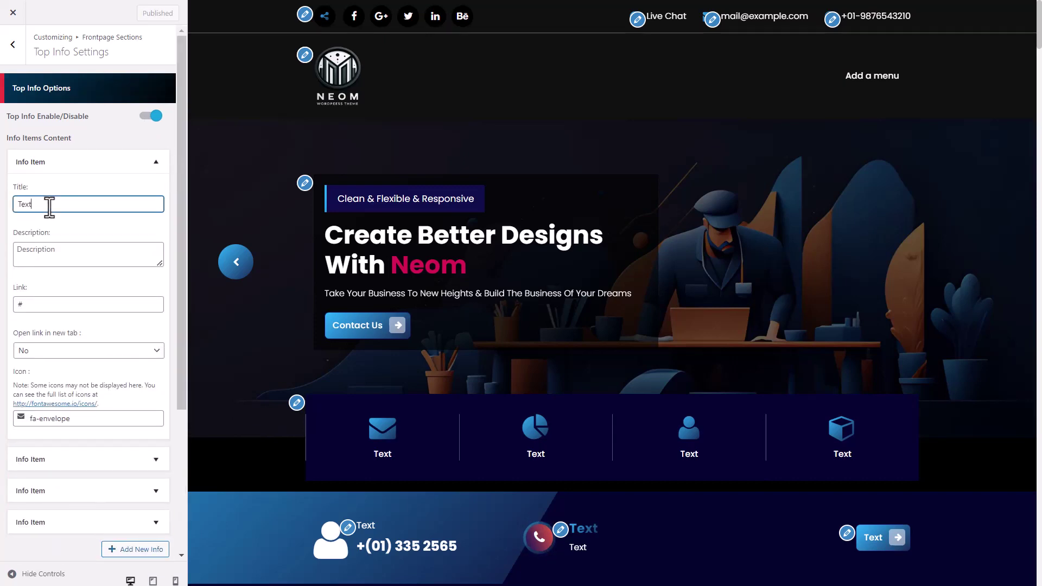
double_click(49, 206)
text(Creative Ideas For Business)
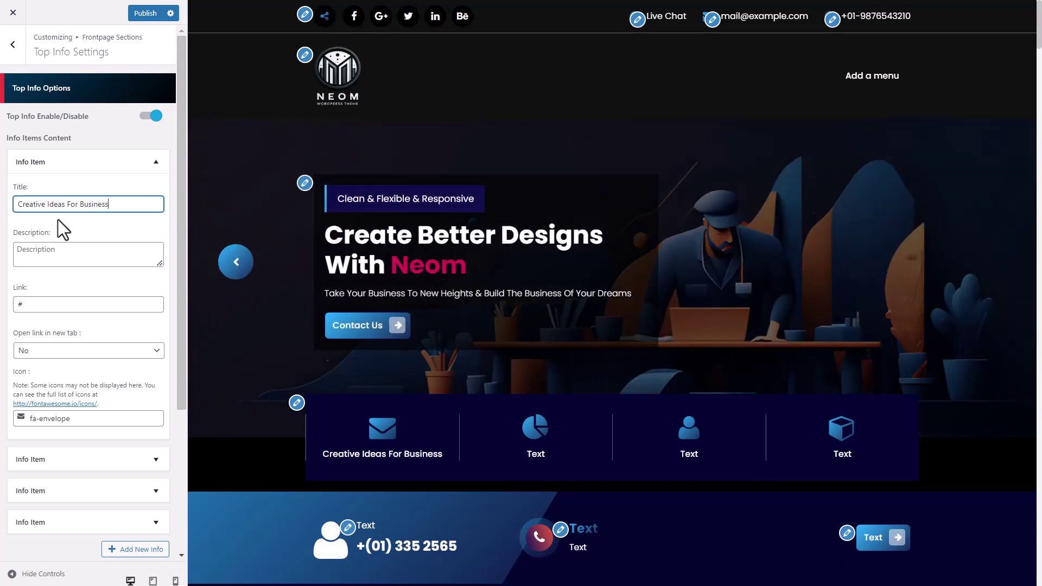
- Review the first item's description and link, keeping the link opening in the same tab
click(86, 248)
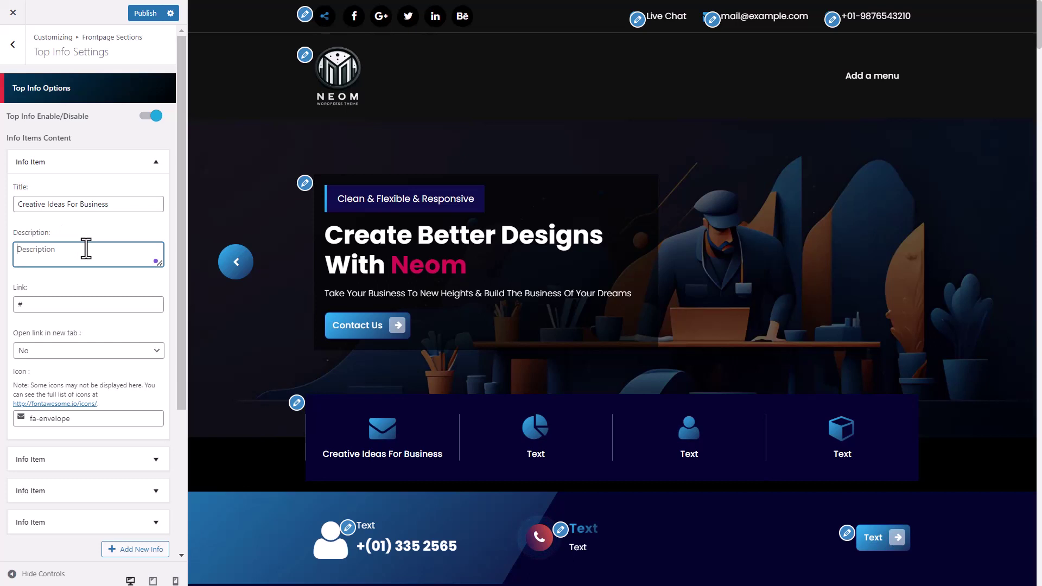
key(Tab)
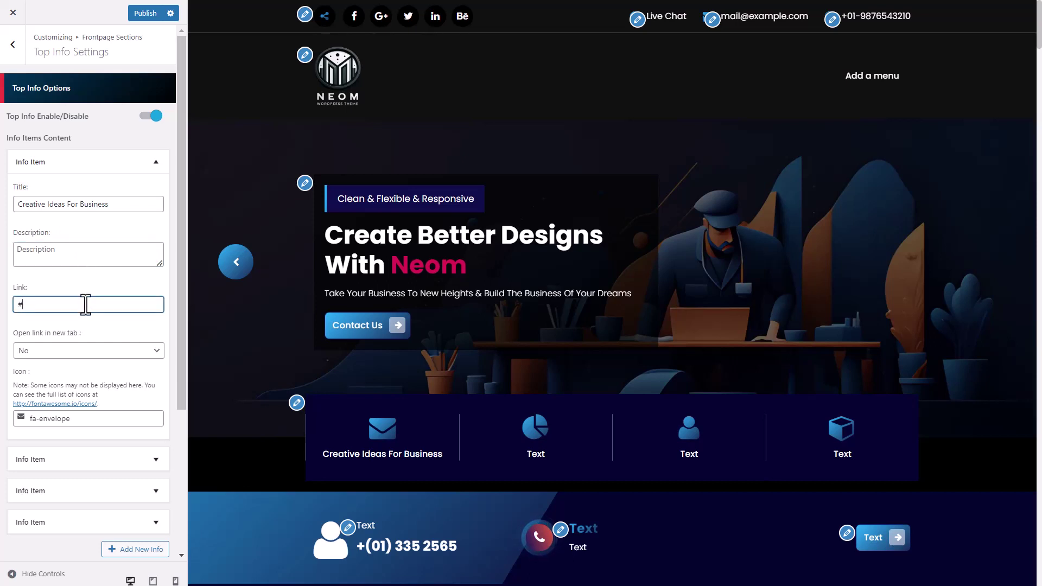
click(139, 354)
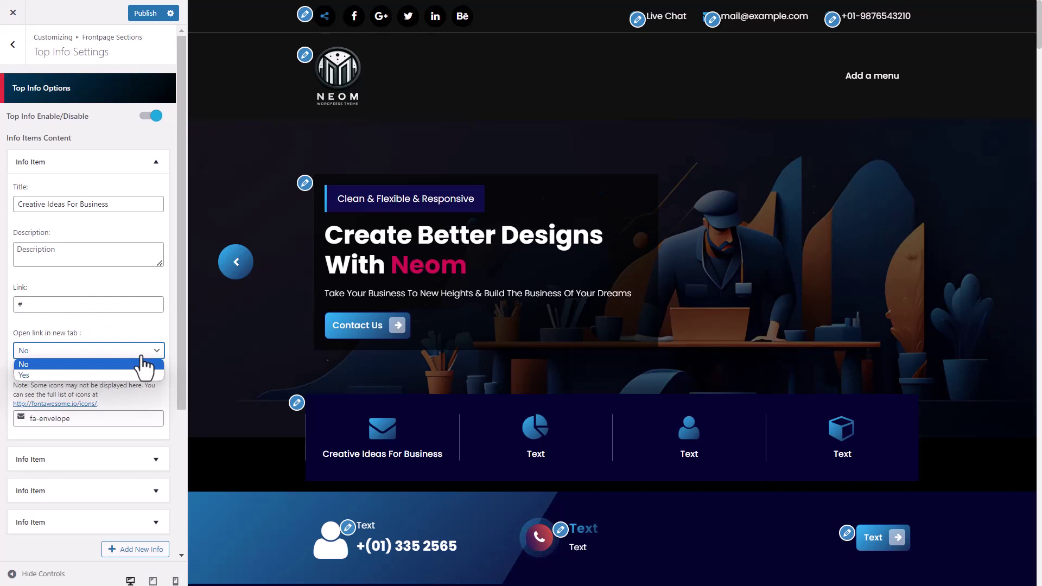
click(140, 360)
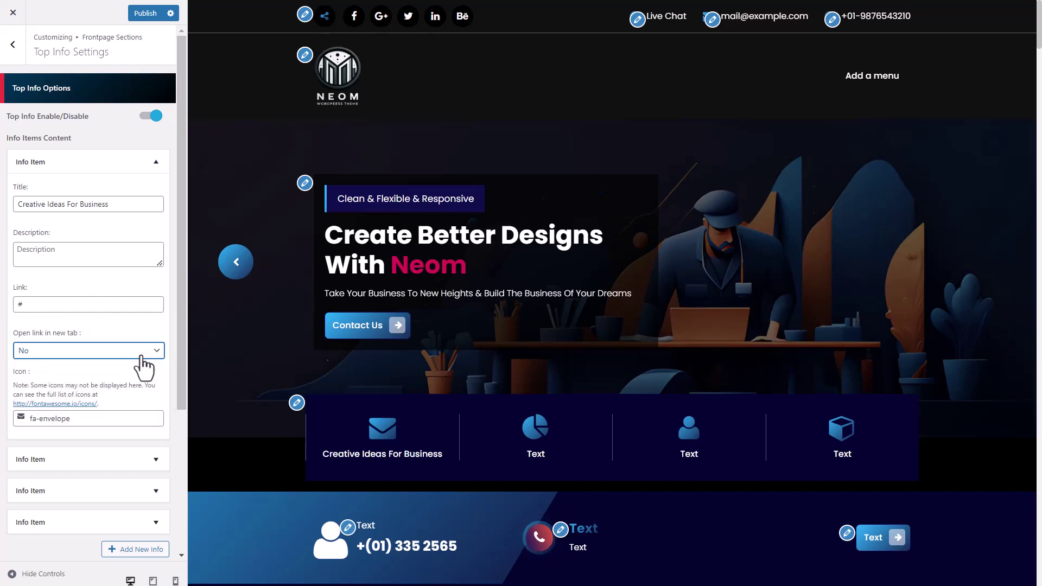
click(85, 425)
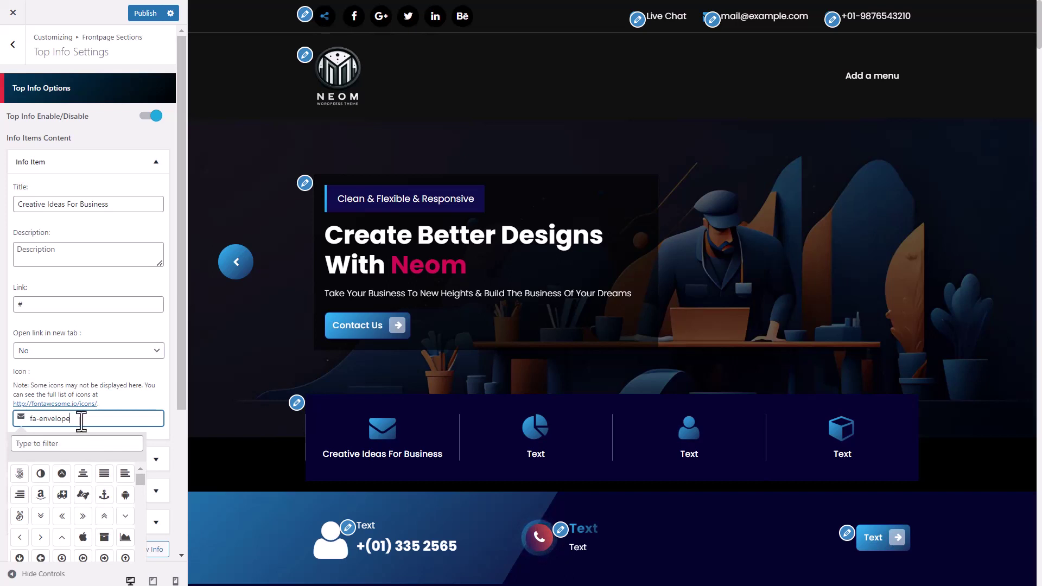
- Swap the first info item's fa-envelope icon for the fa-eject icon
scroll(87, 510, down, 4)
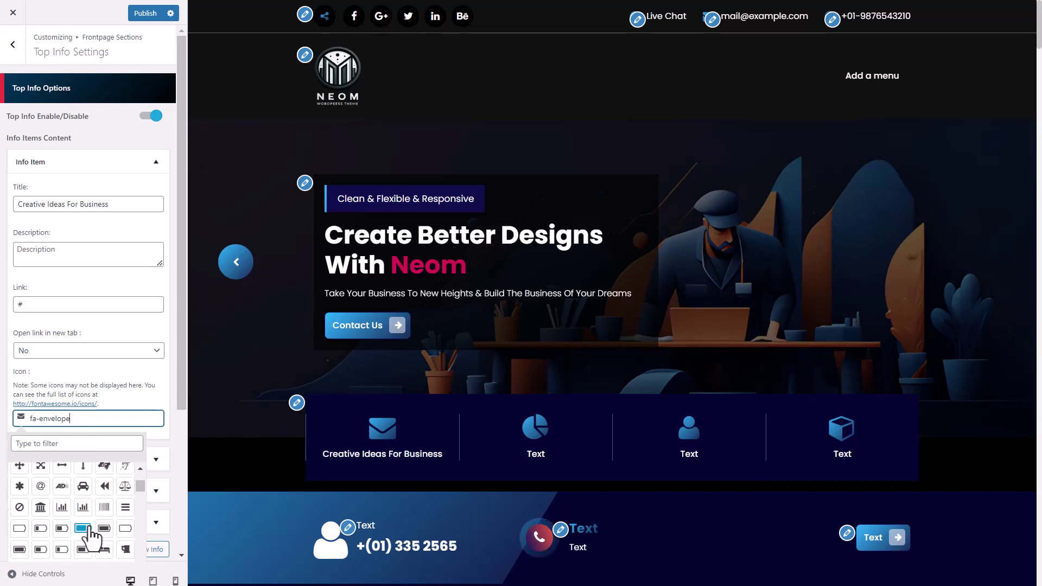
scroll(91, 534, down, 4)
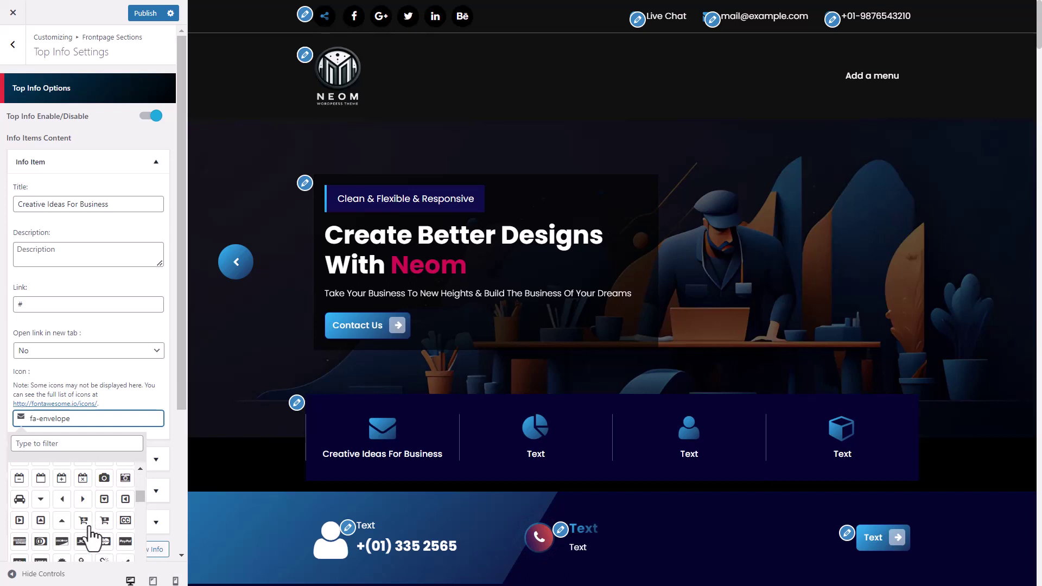
scroll(91, 534, down, 3)
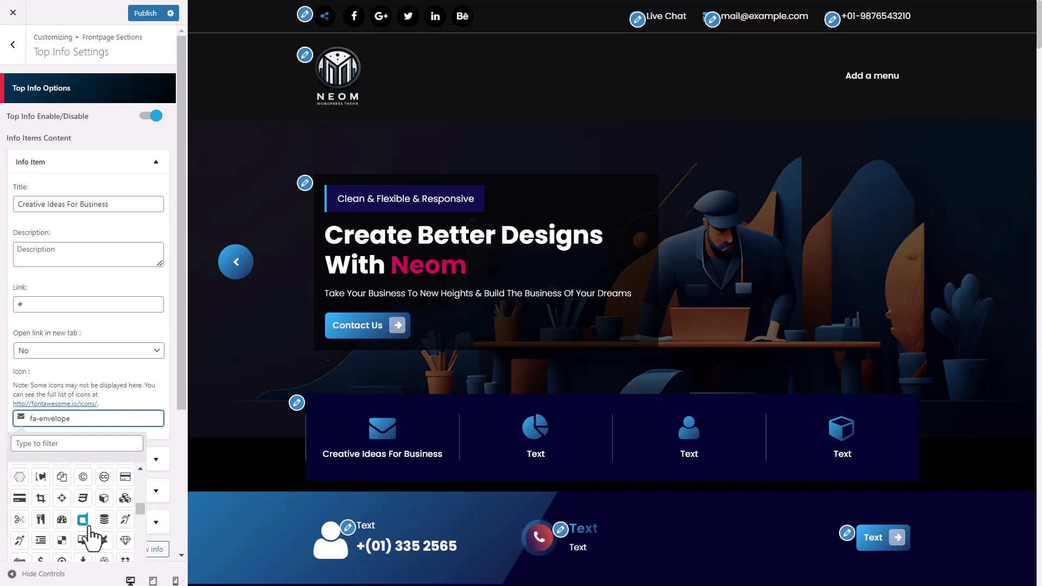
scroll(91, 534, down, 4)
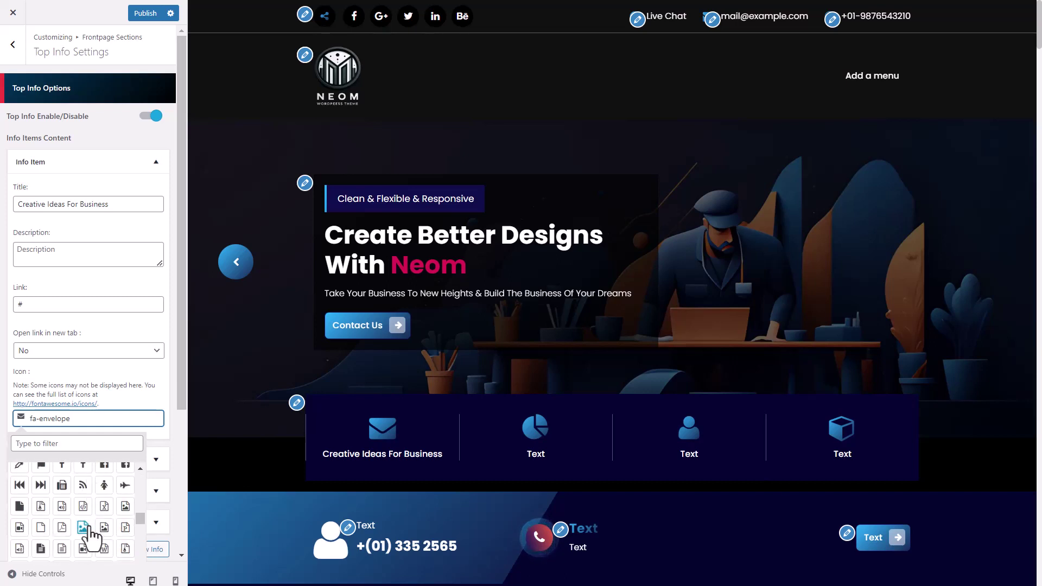
scroll(91, 535, up, 3)
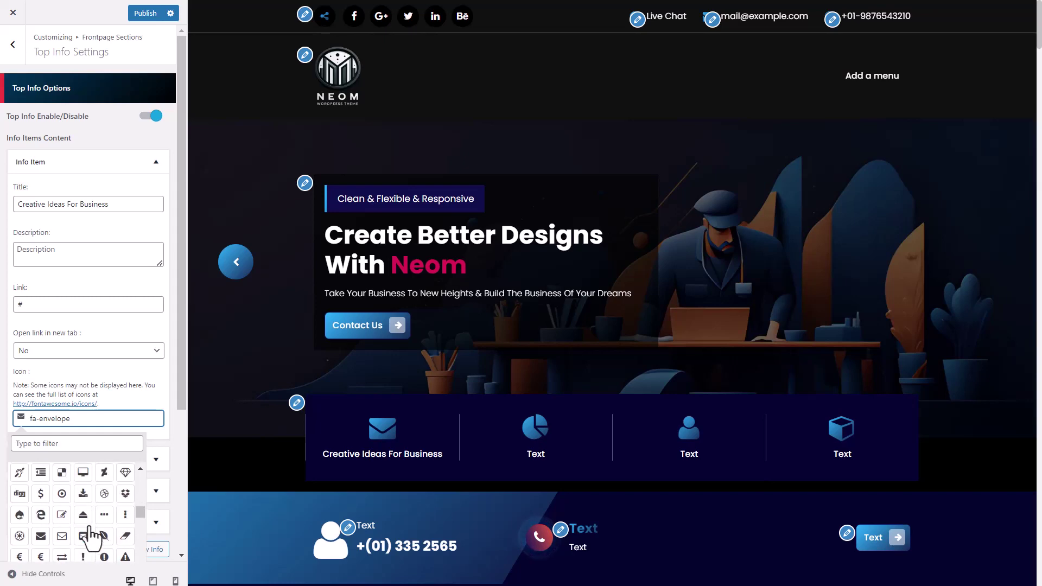
click(84, 516)
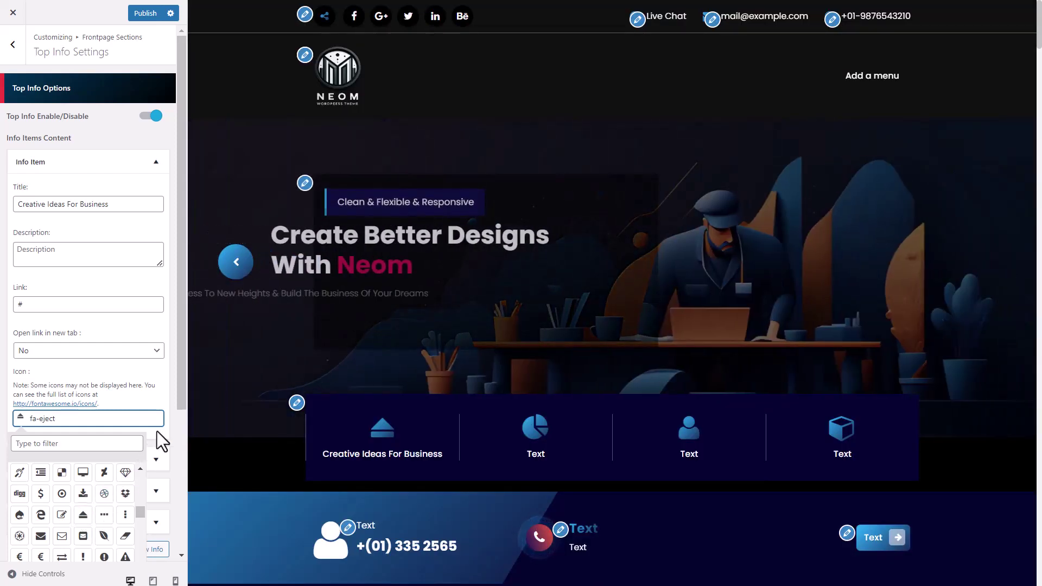
click(158, 432)
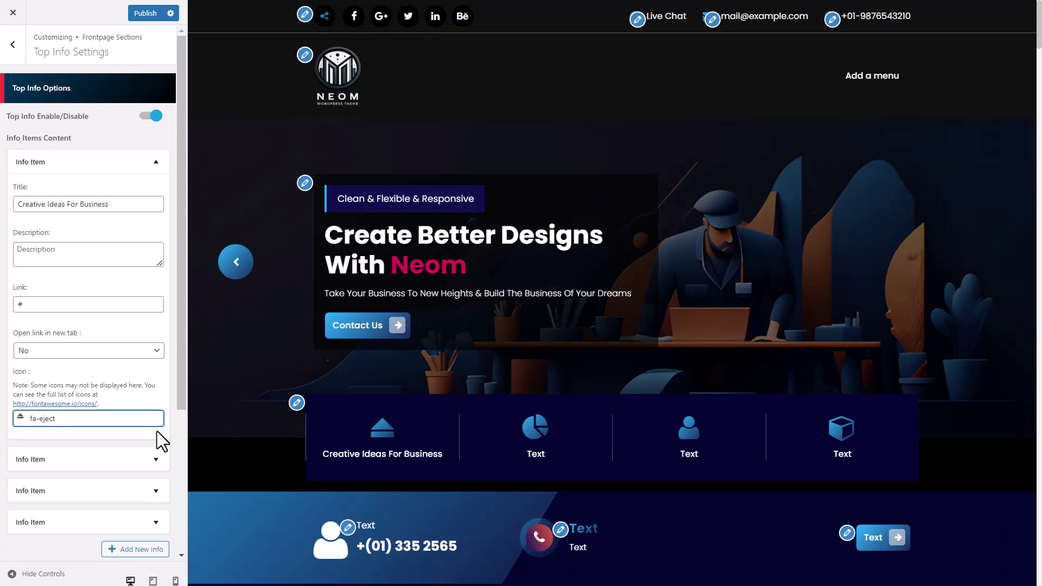
- Check the second item's Our Services title and set the third item's title to 'Certified Experts'
click(155, 463)
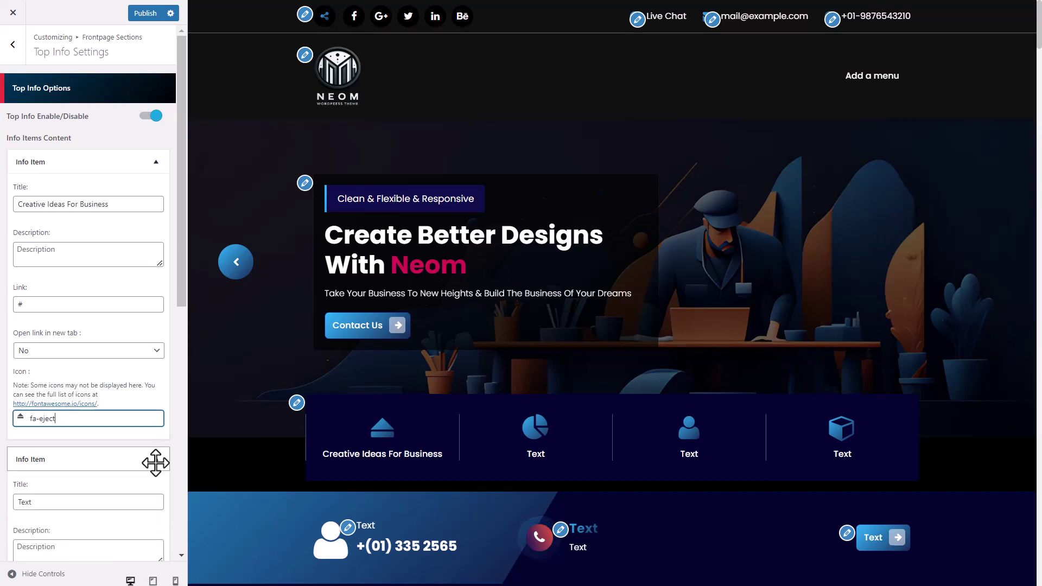
scroll(155, 463, down, 5)
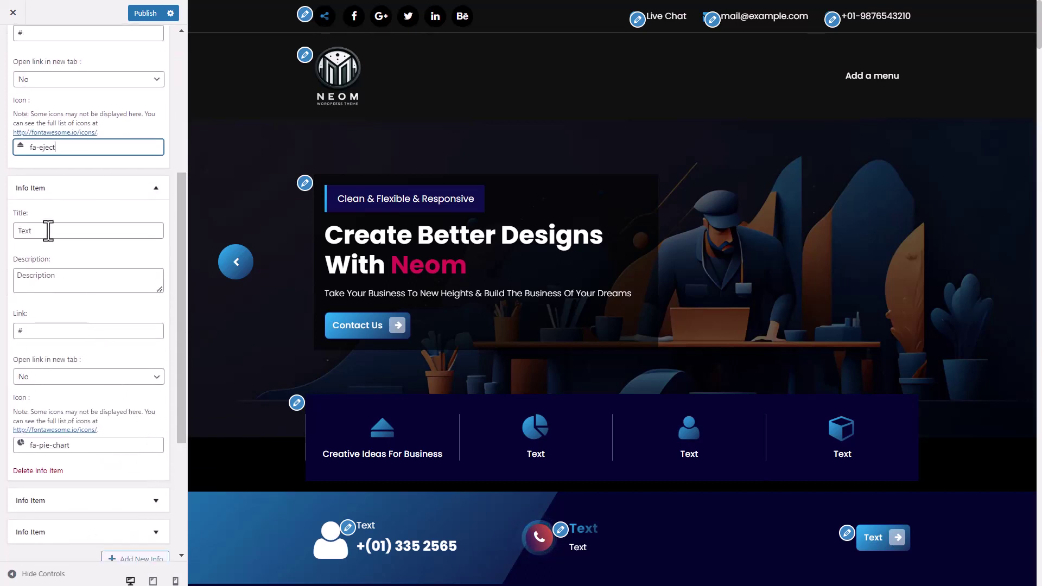
click(48, 230)
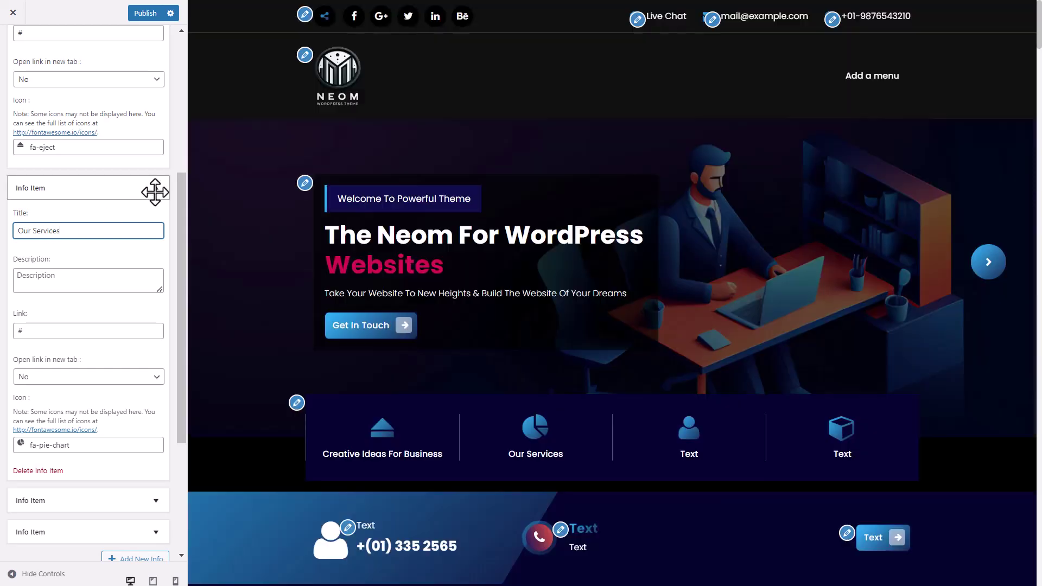
click(155, 192)
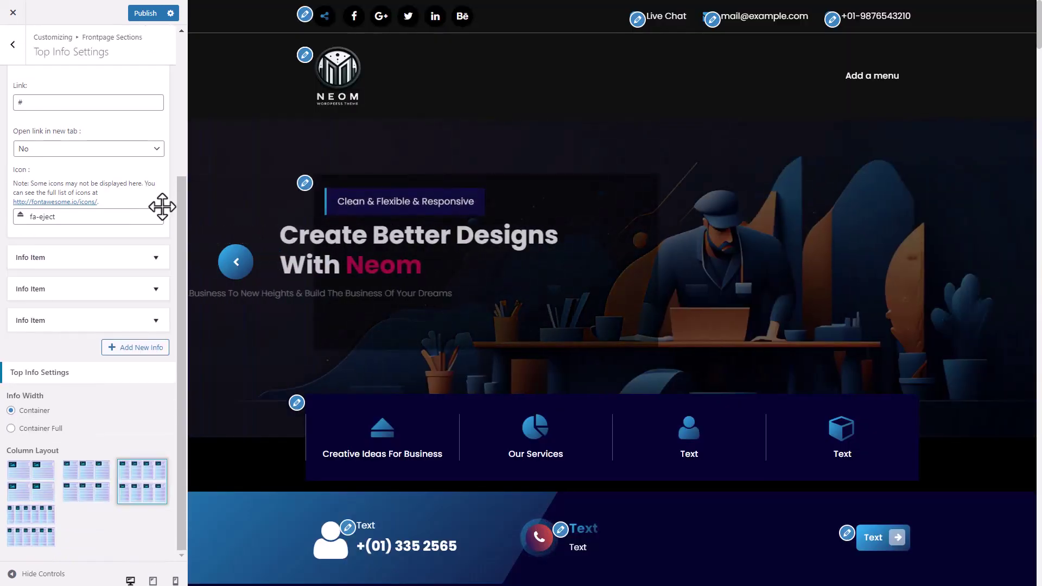
click(155, 289)
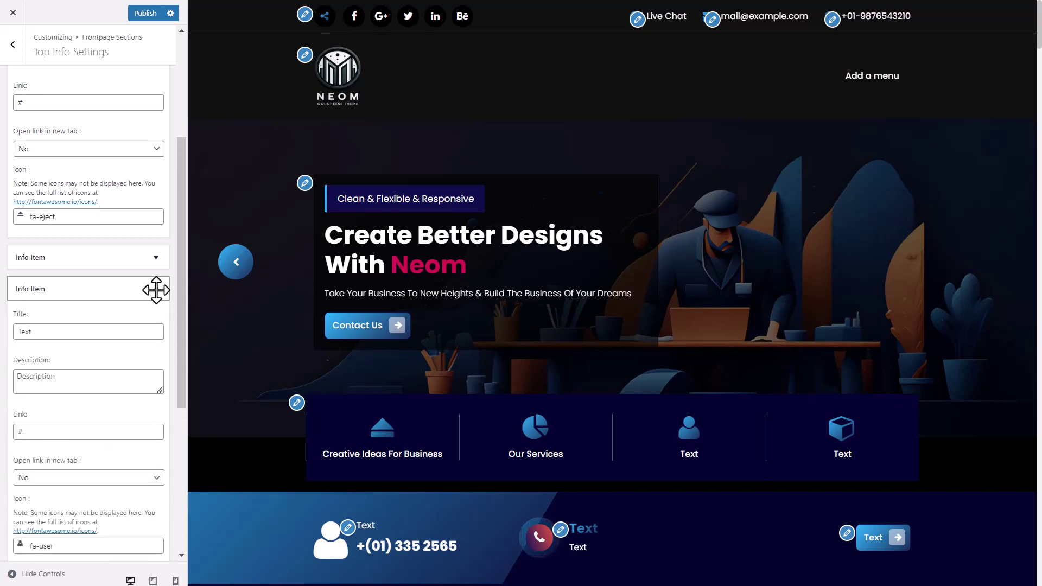
click(112, 332)
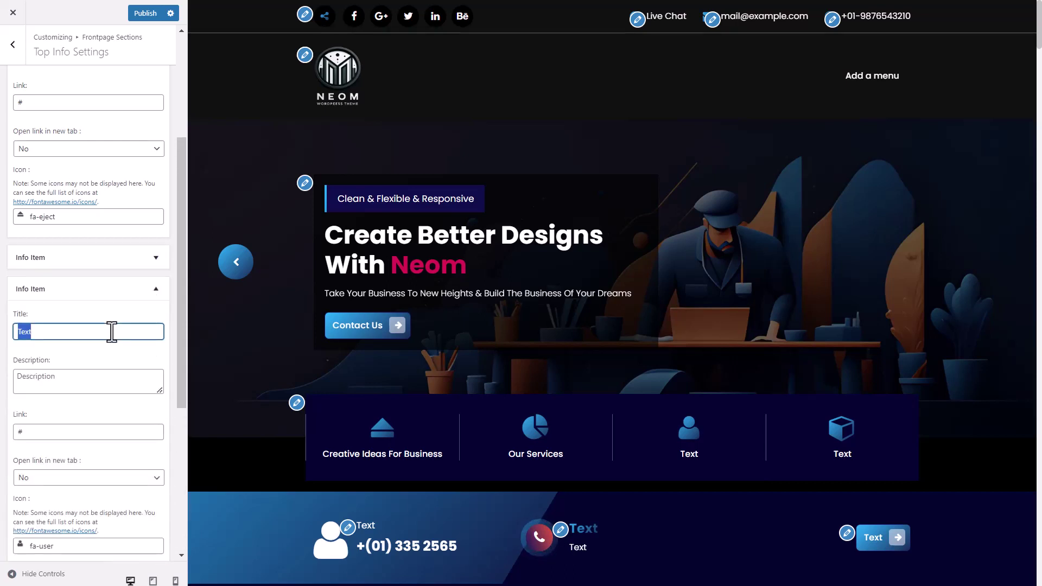
text(Certified Experts)
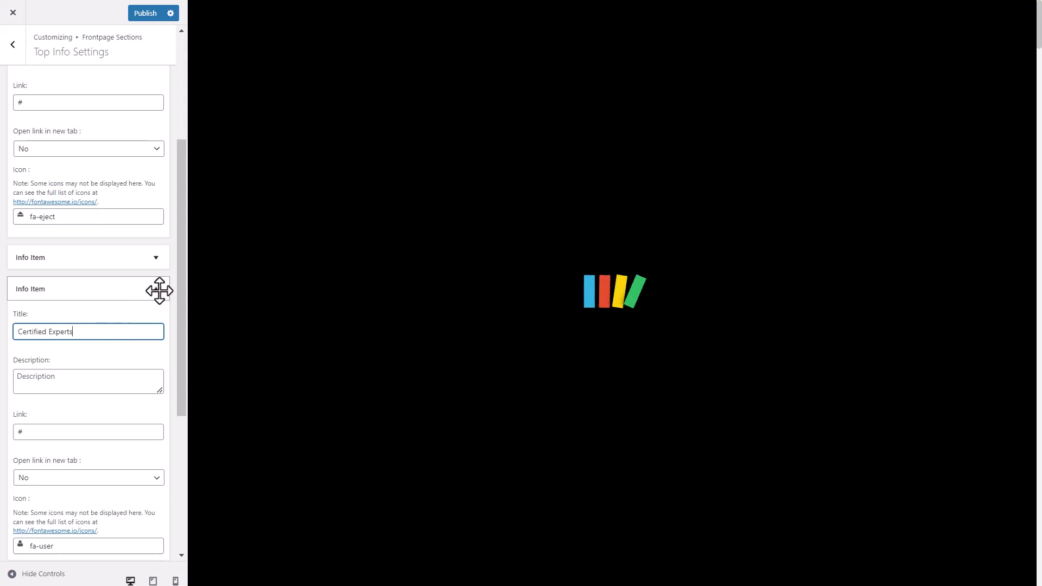
click(159, 291)
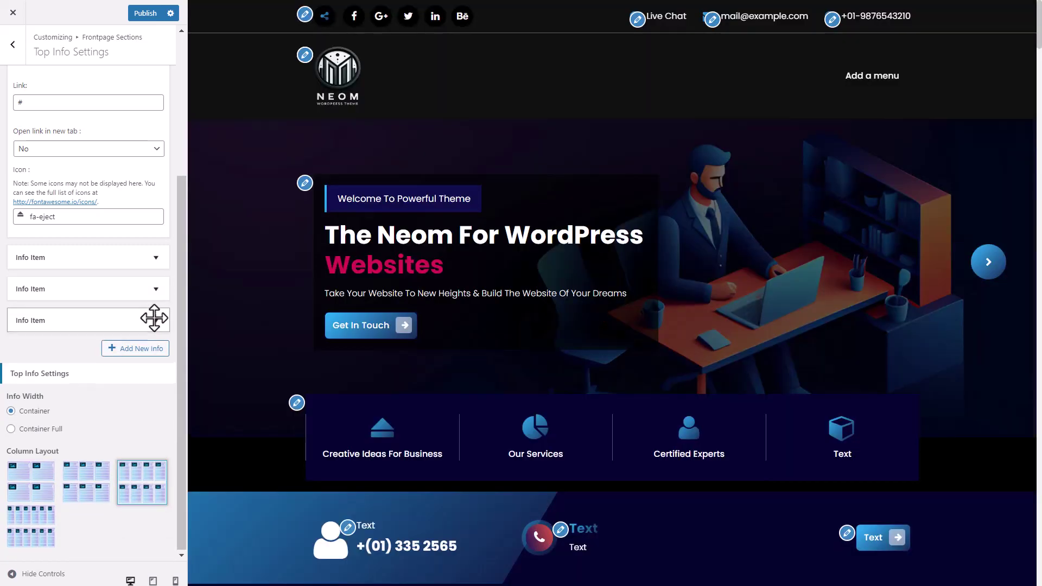
- Set the fourth info item's title to 'Product Designs'
click(154, 318)
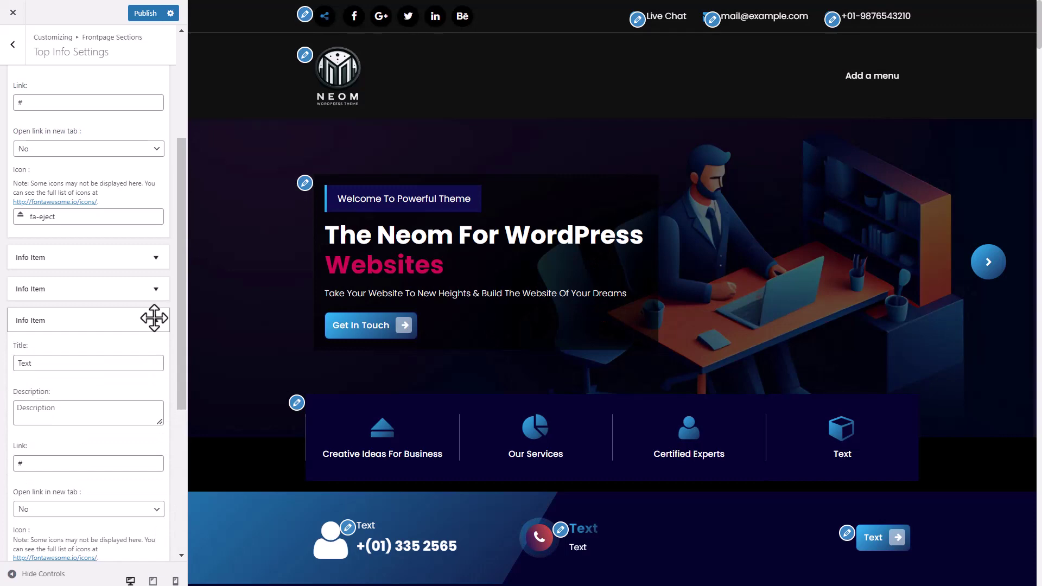
click(122, 363)
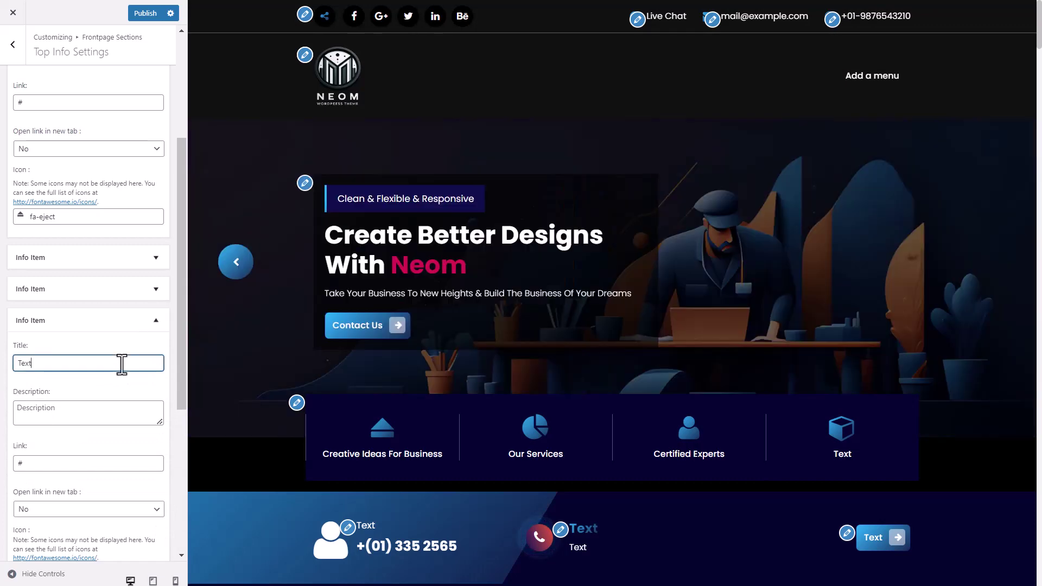
double_click(122, 363)
text(Product Designs)
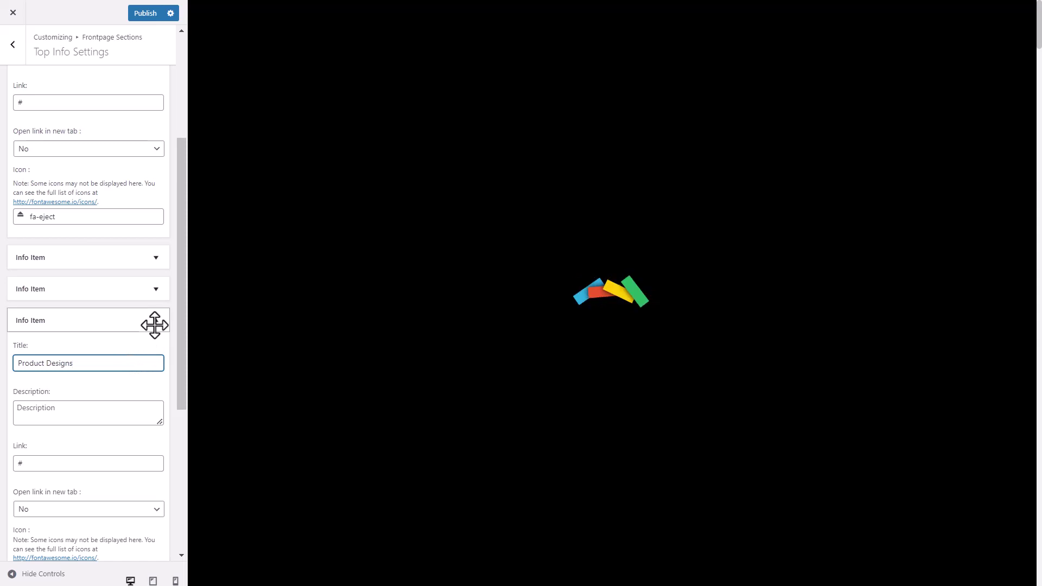
click(155, 324)
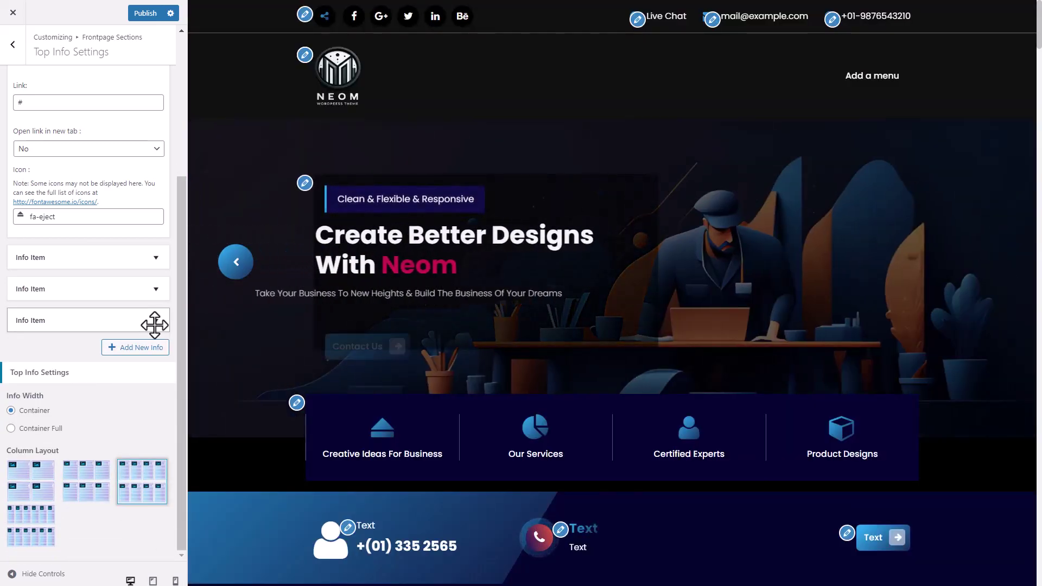
- Set Info Width to Container Full with a four-column layout, and add a new info item
click(10, 428)
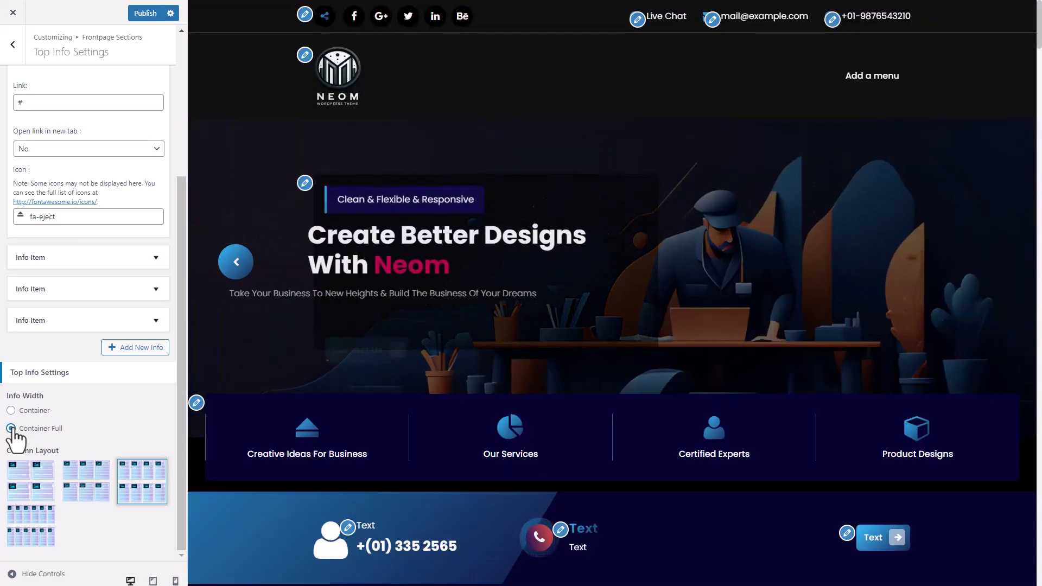
click(39, 495)
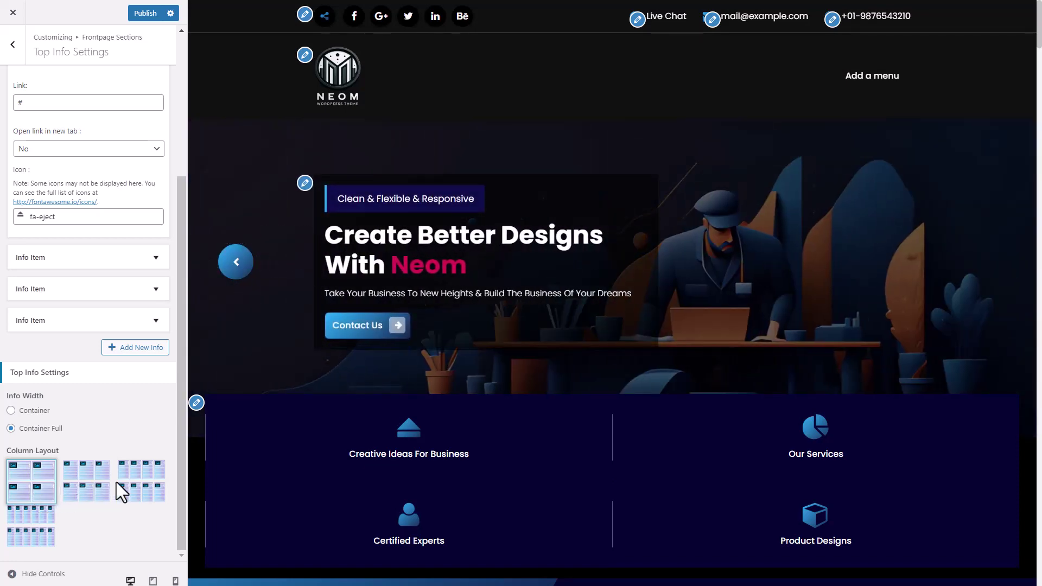
click(151, 493)
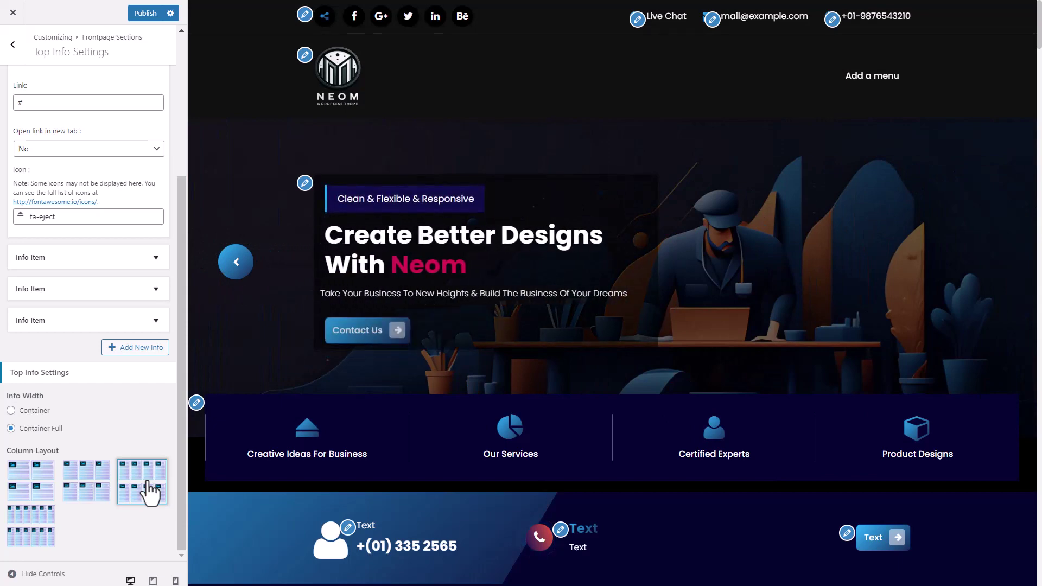
click(145, 350)
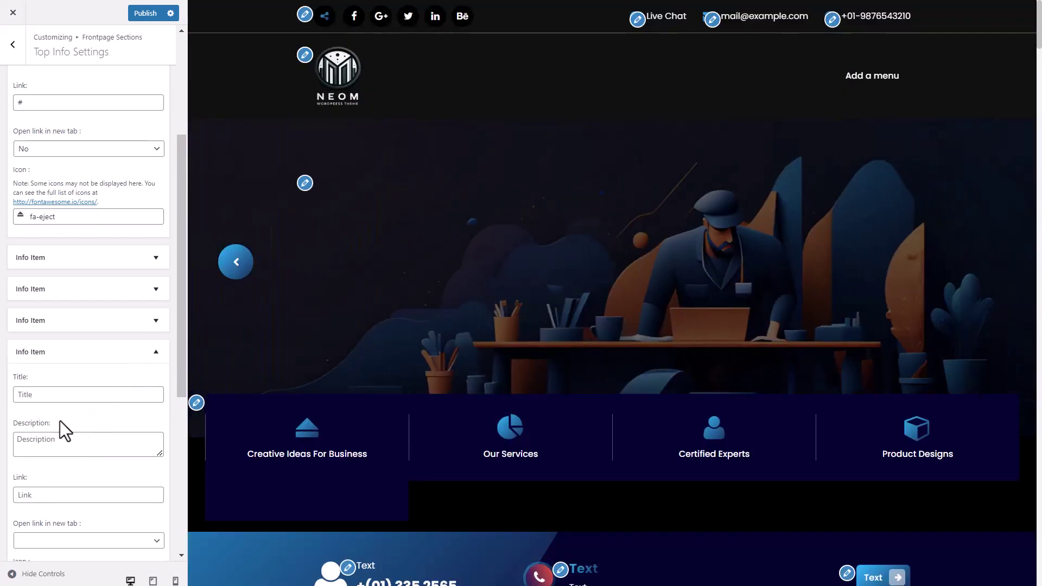
- Give the new fifth info item the fa-adn icon, then delete it
scroll(60, 422, down, 3)
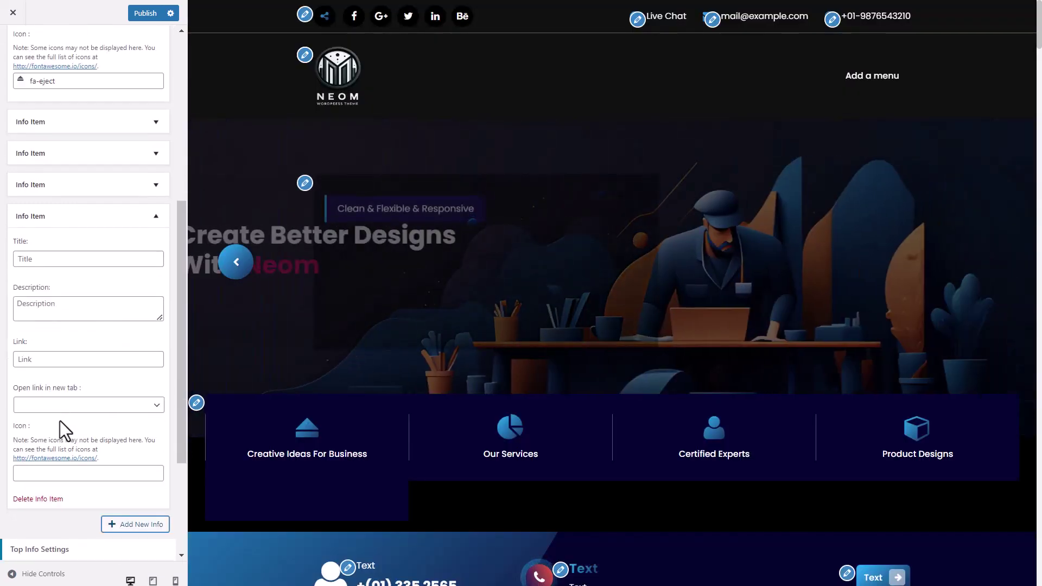
click(51, 472)
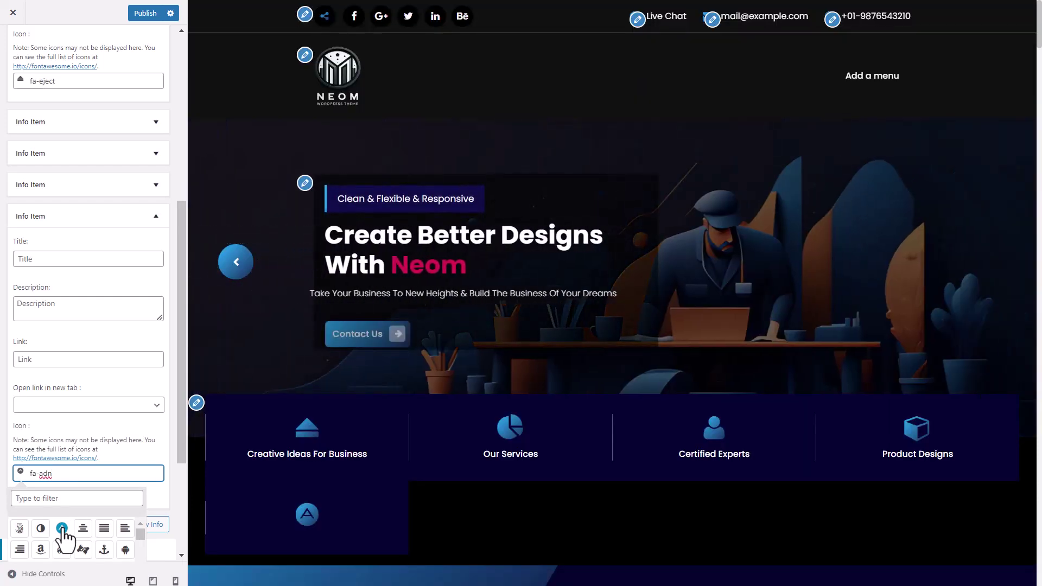
click(148, 486)
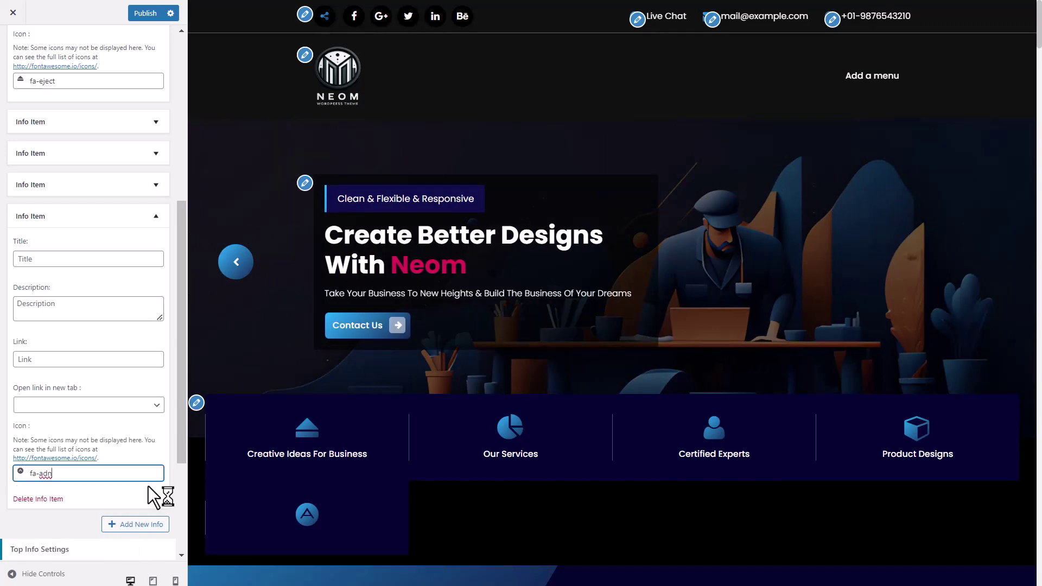
click(49, 500)
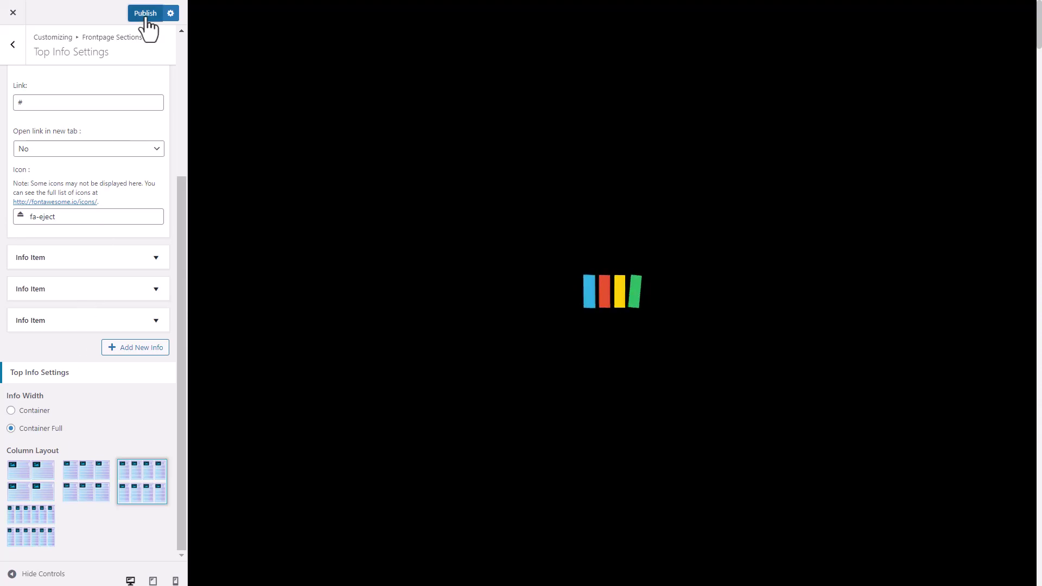
- Publish the info bar changes and exit the Customizer to the live homepage
click(147, 19)
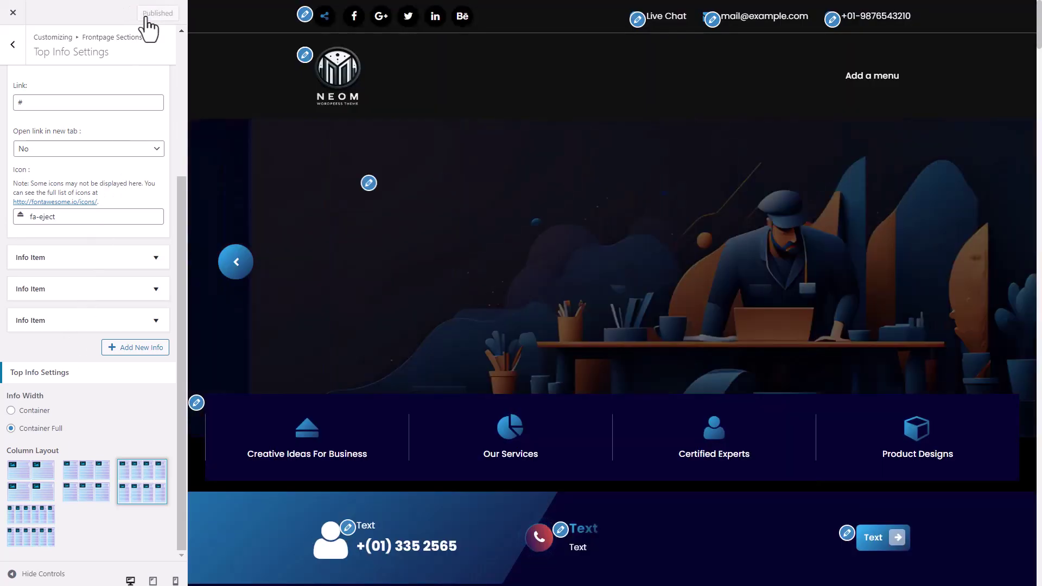
click(14, 13)
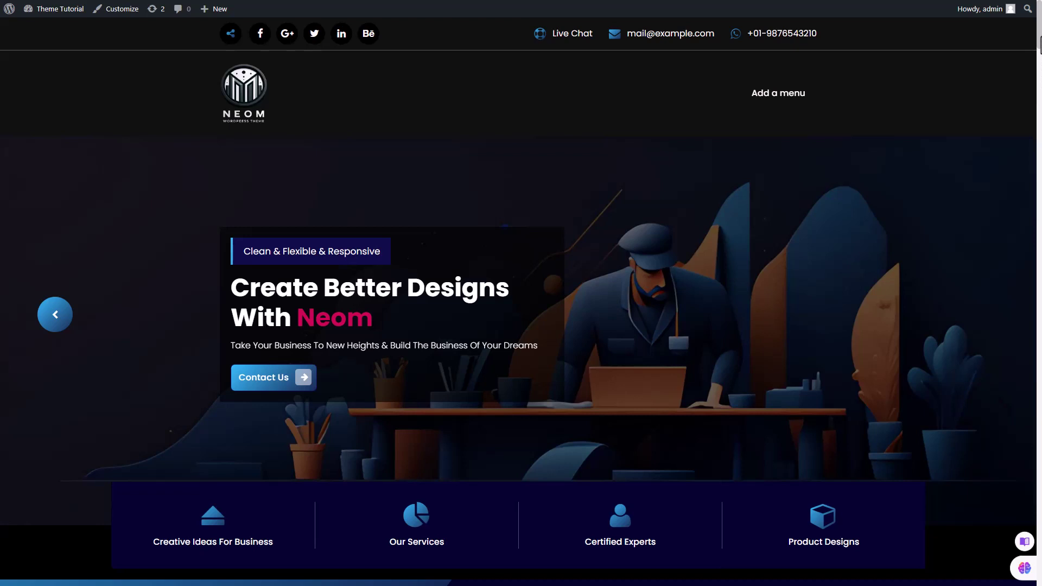
scroll(1007, 233, down, 3)
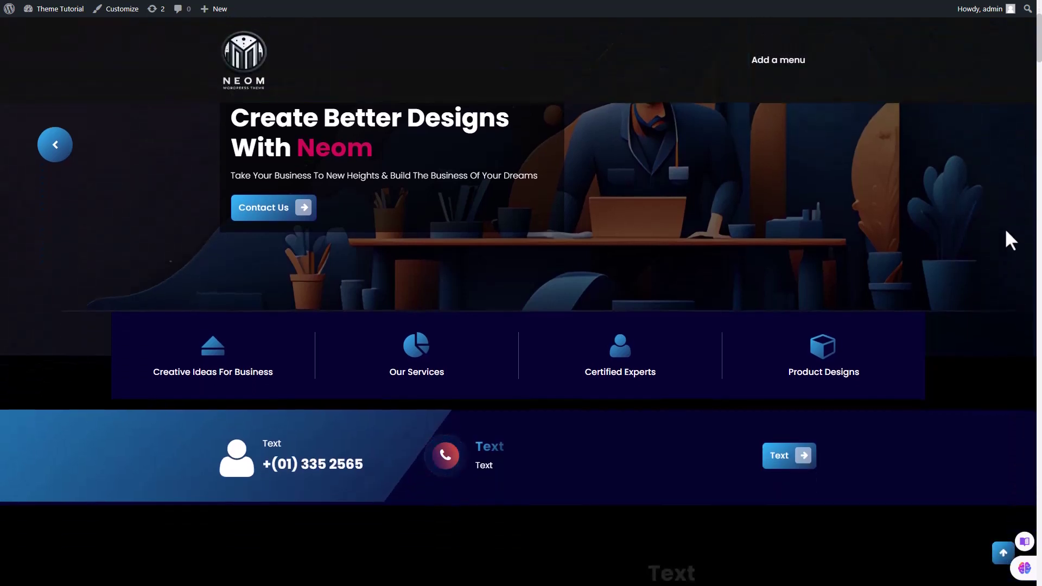